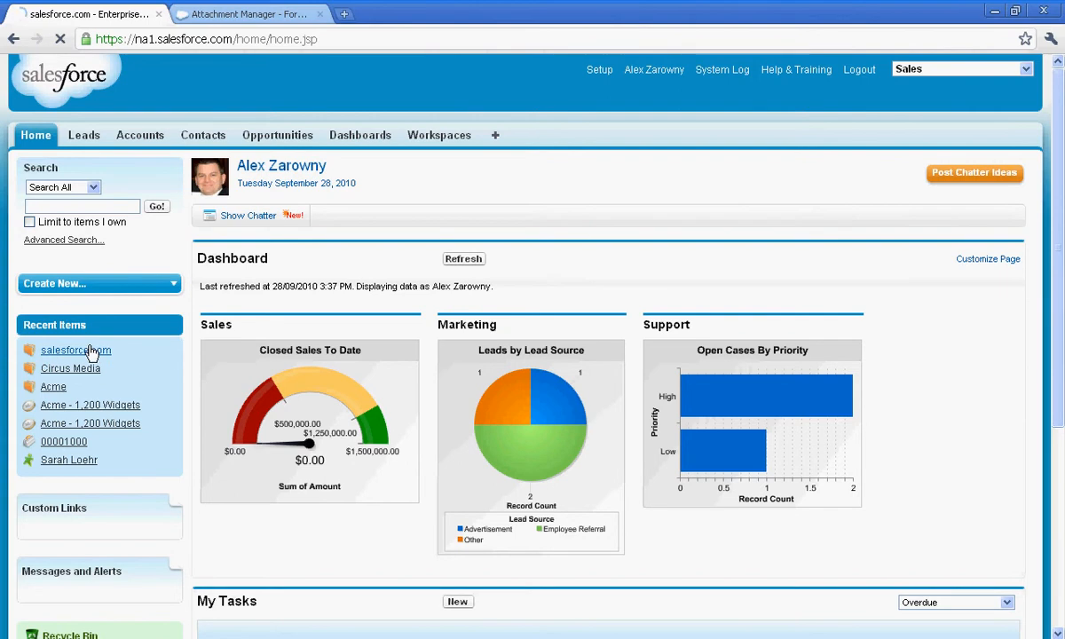
- Open the organization's Storage Usage page in Setup under Data Management and review its data and file storage usage
mouse_move(815, 262)
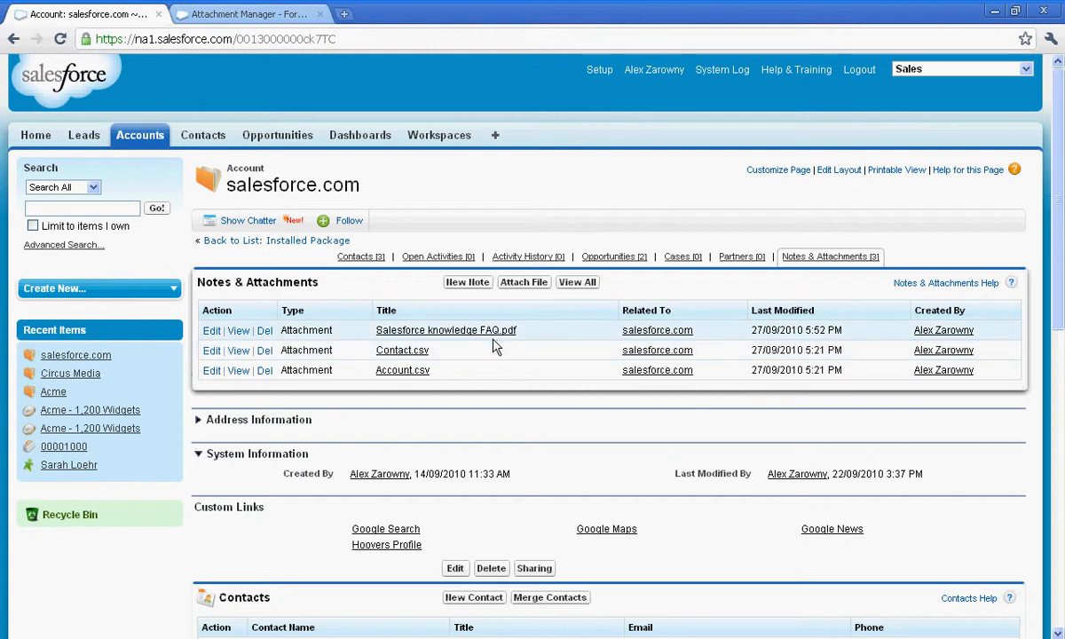
left_click(600, 71)
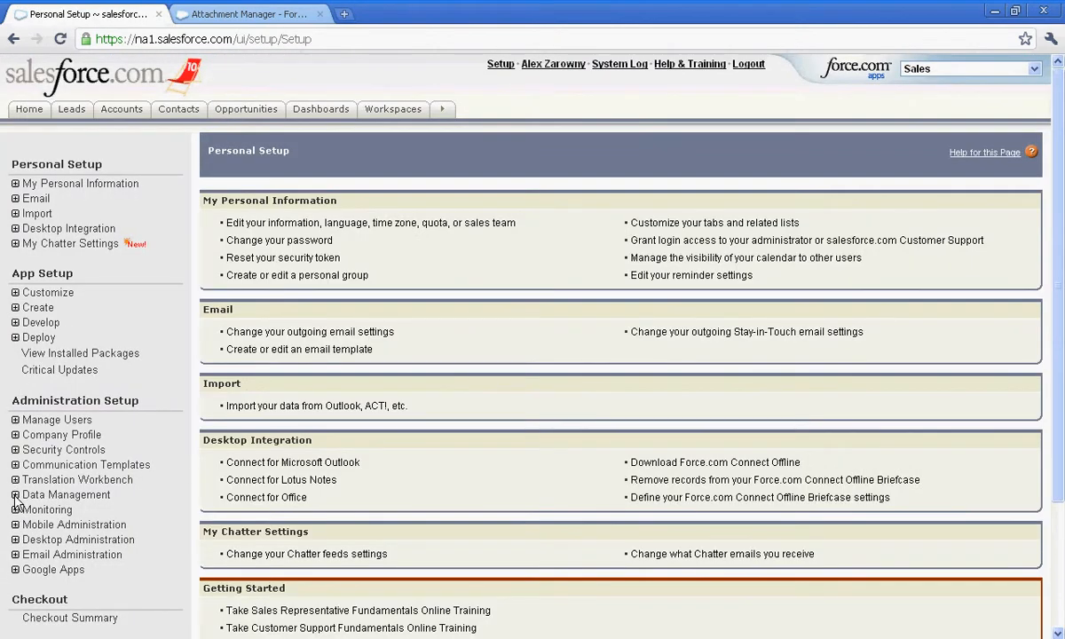
left_click(15, 495)
left_click(55, 611)
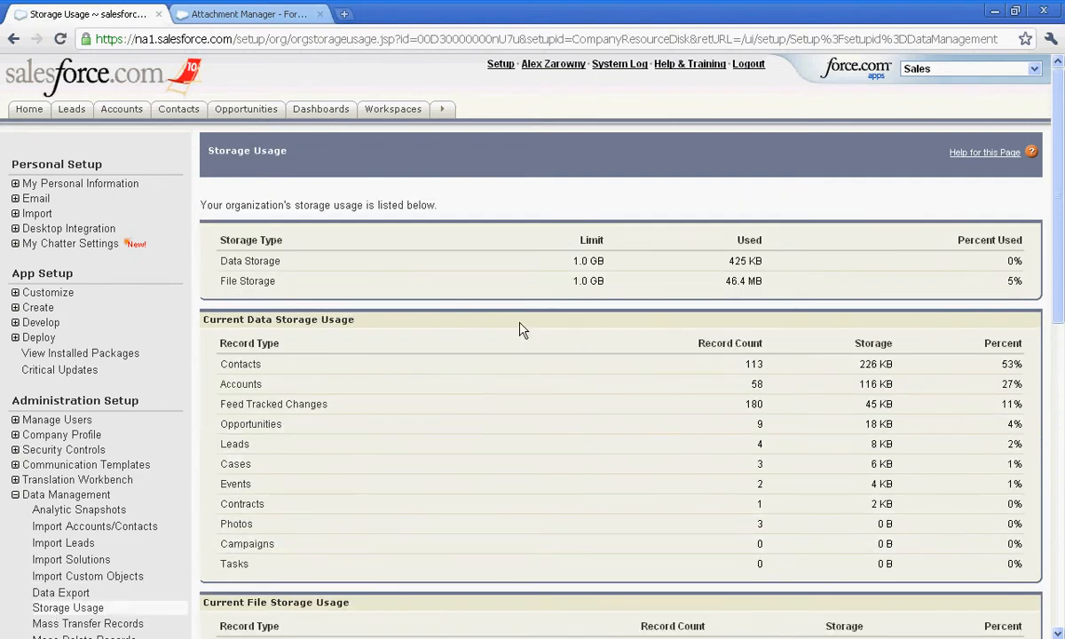
left_click_drag(710, 263, 759, 262)
left_click(766, 269)
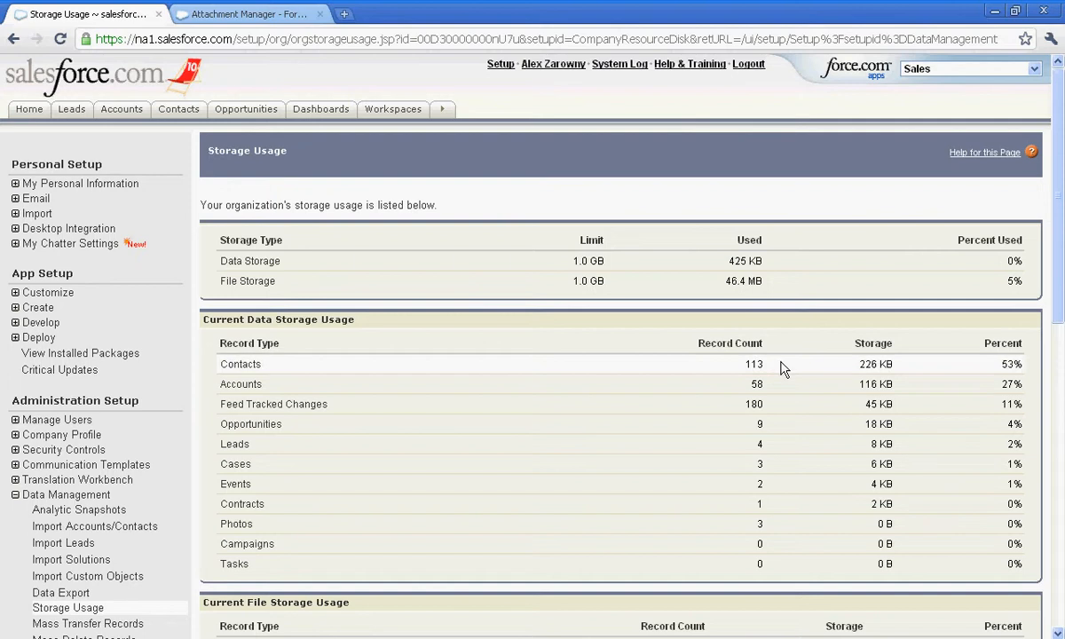
scroll(774, 382, "down", 5)
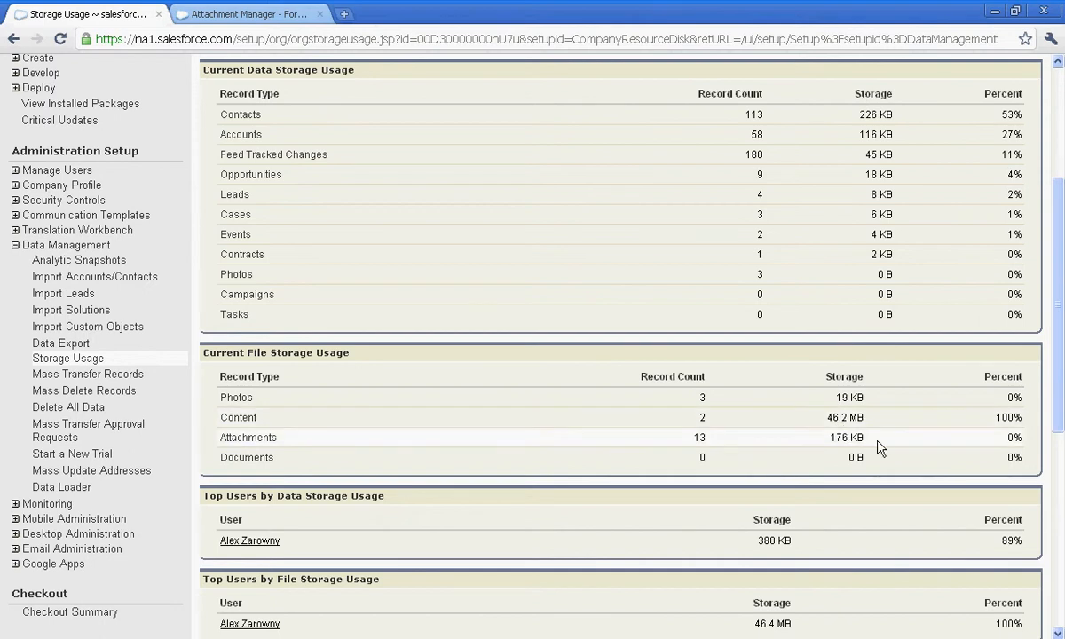
scroll(879, 448, "up", 5)
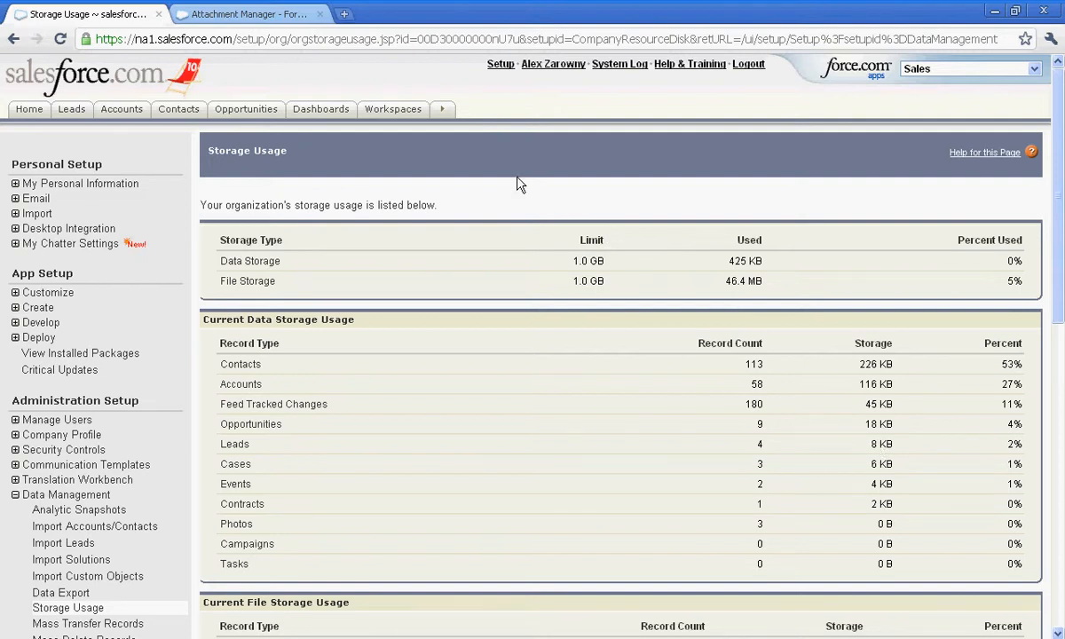
- Switch to the AppExchange listing for Attachment Manager and request the app, answering Yes to having a Salesforce account and being a system administrator
left_click(251, 20)
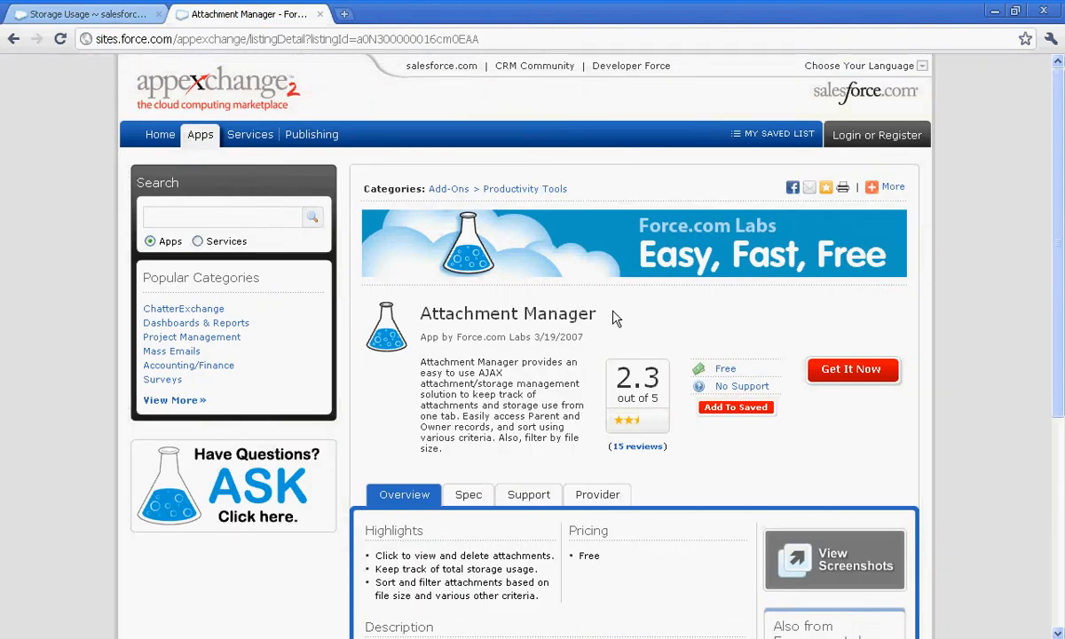
left_click(854, 371)
left_click(344, 355)
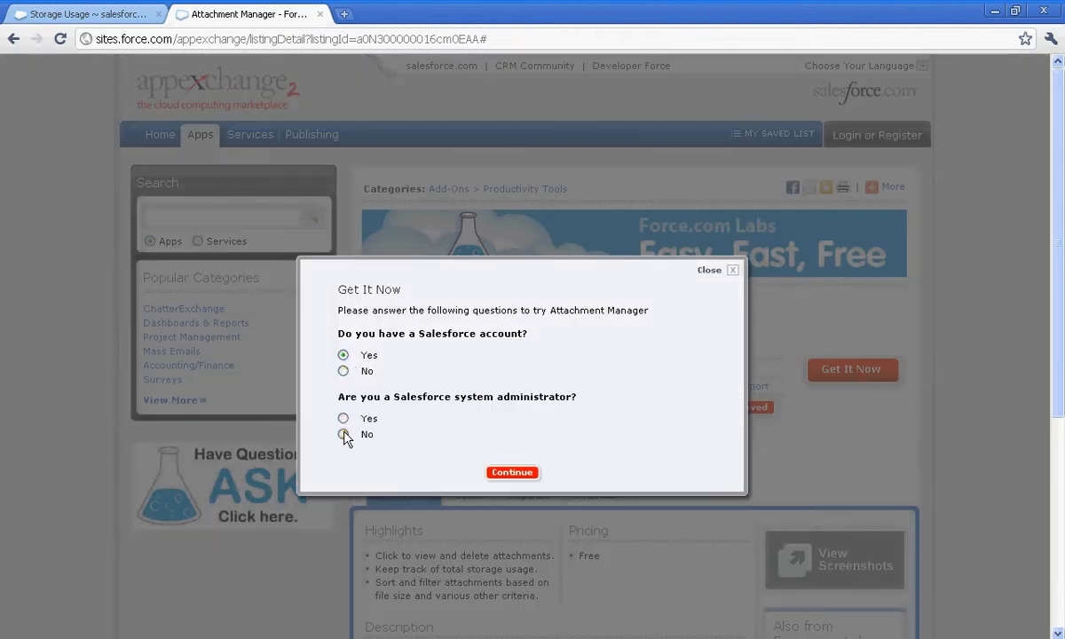
left_click(343, 418)
left_click(343, 498)
left_click(509, 536)
left_click(201, 321)
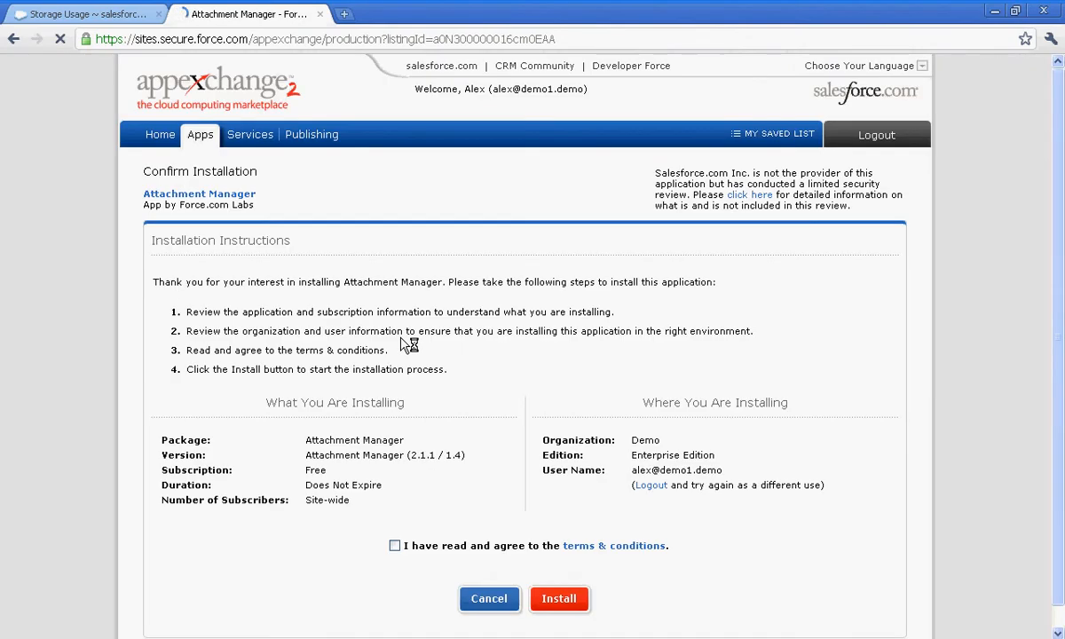
- Agree to the terms & conditions for installing Attachment Manager and confirm the installation with the account password
left_click(394, 545)
left_click(566, 601)
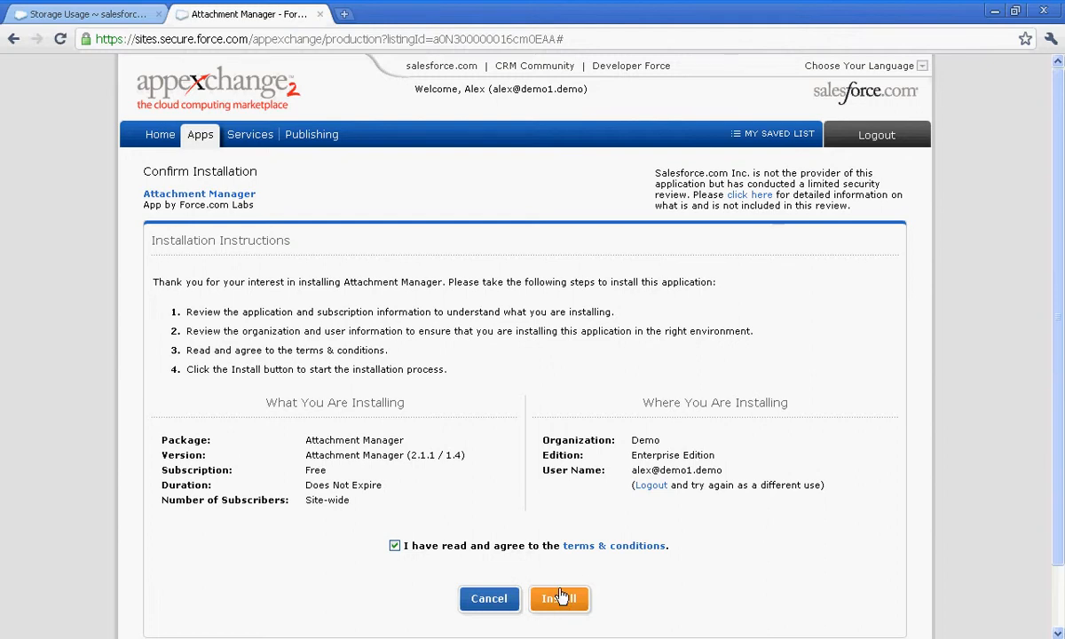
left_click(560, 597)
type("•")
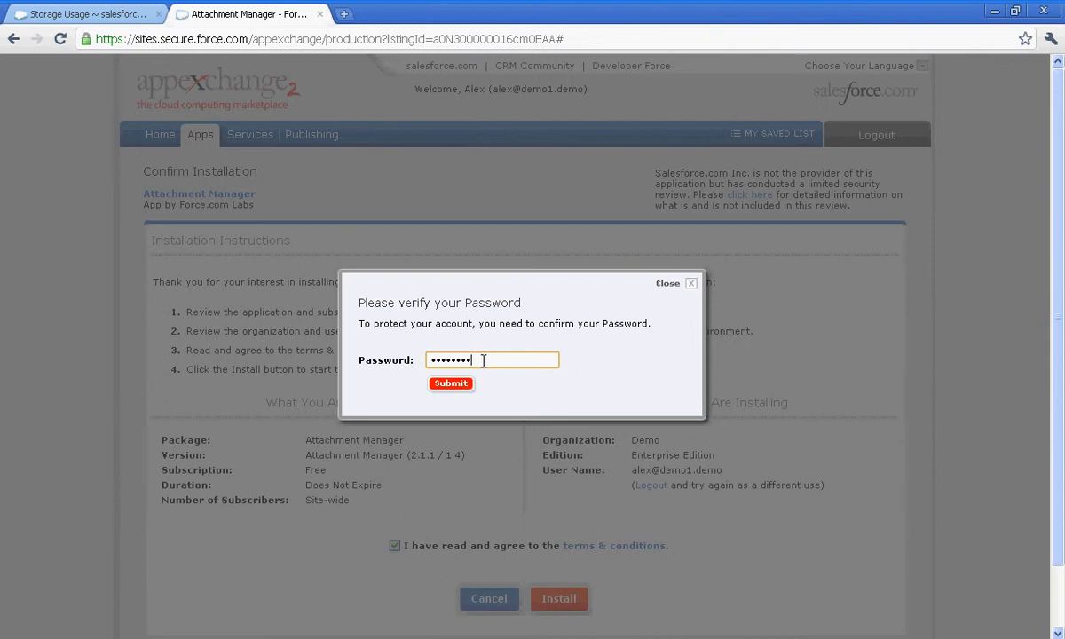
key("Return")
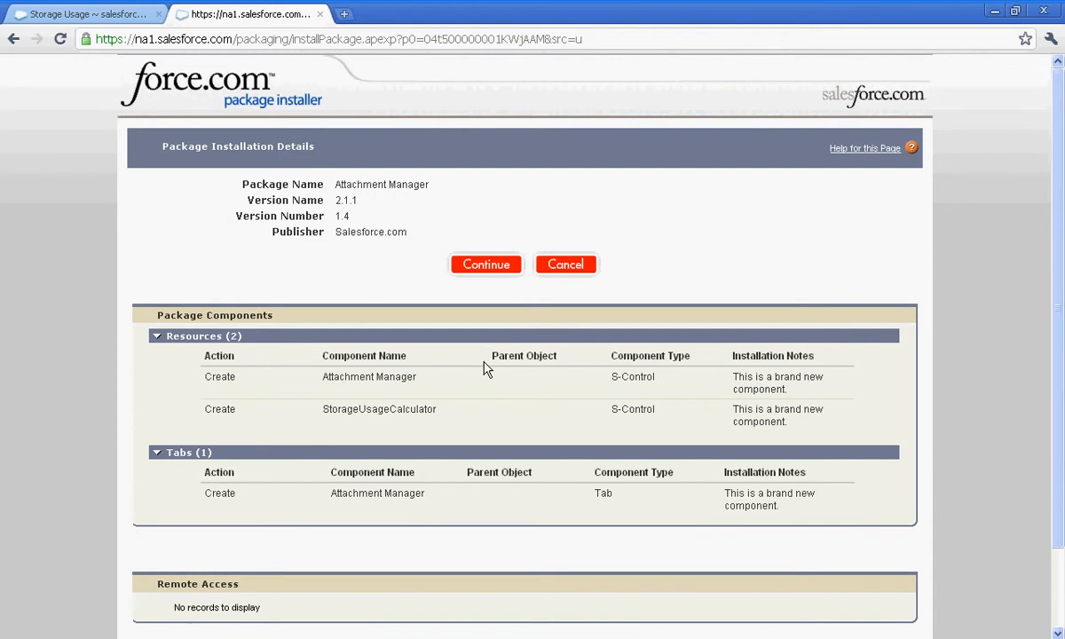
- Complete the Attachment Manager package installer, approving its API access and granting access to admins only
left_click(487, 265)
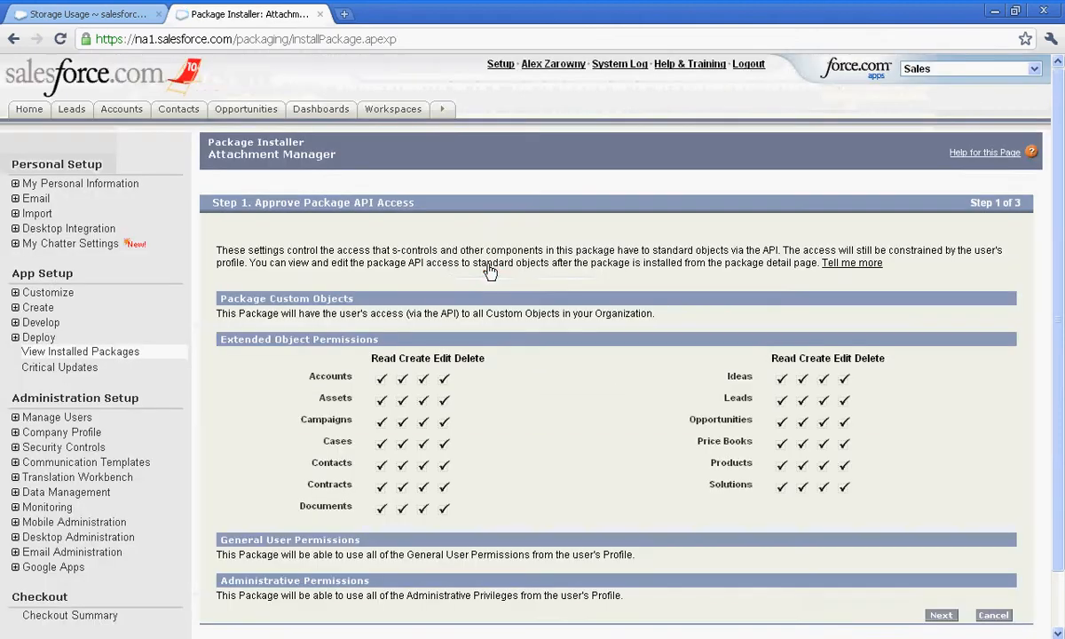
left_click(943, 617)
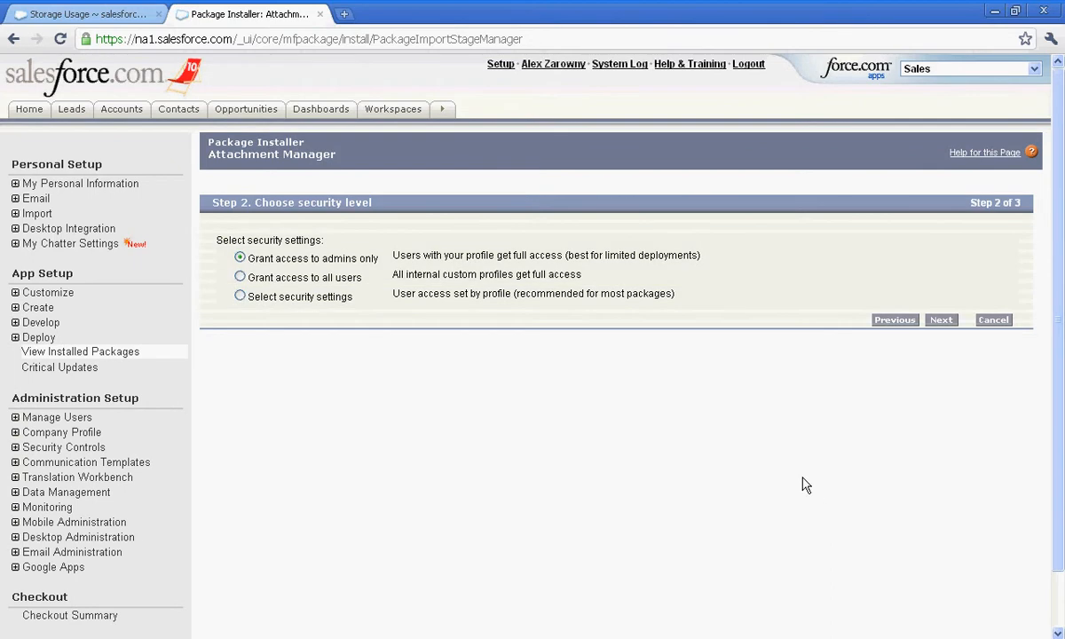
left_click_drag(382, 263, 268, 274)
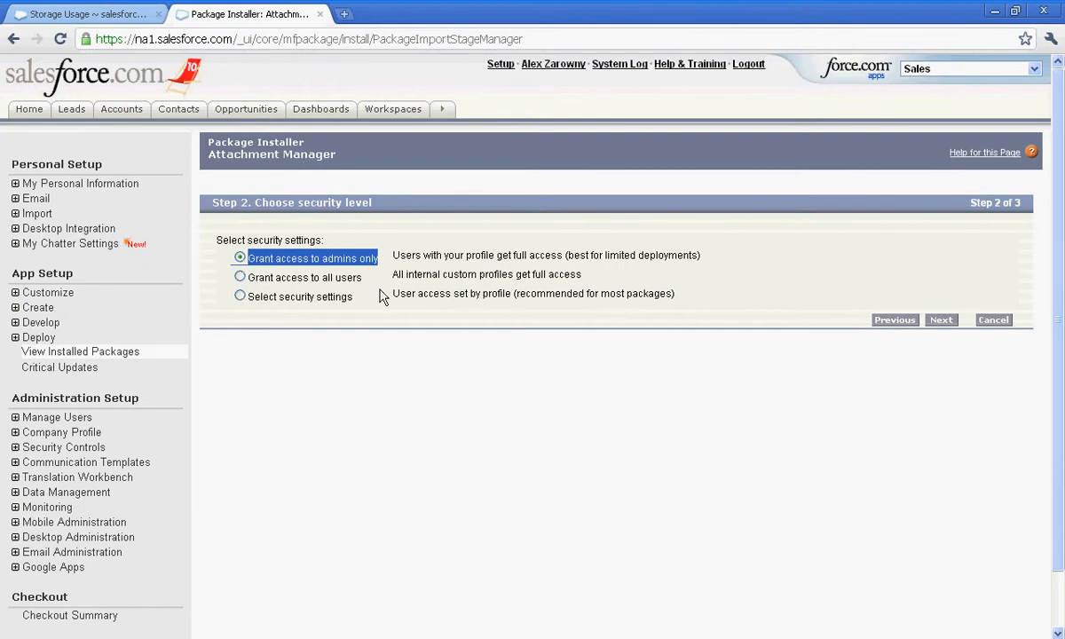
left_click(951, 322)
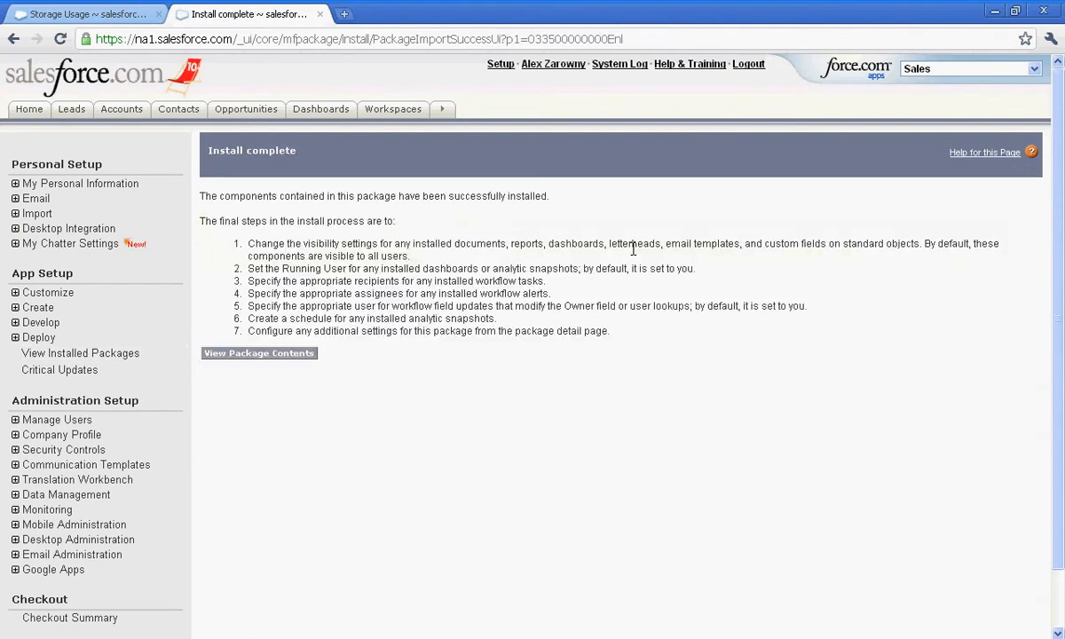
- Add Attachment Manager to the selected tabs of the Sales app and save the tab customization
left_click(442, 113)
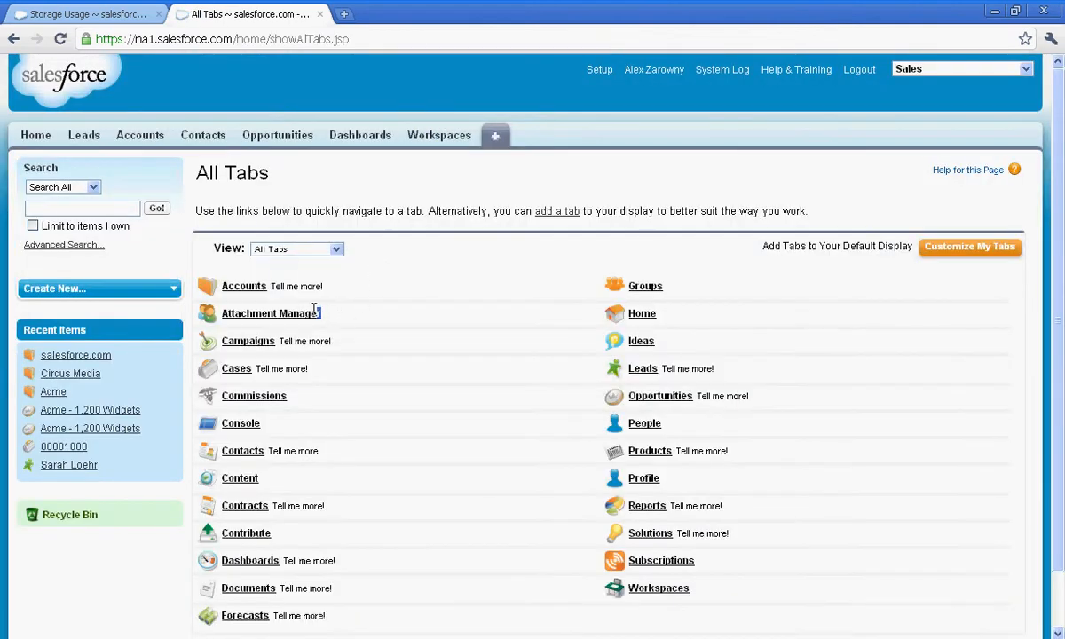
left_click_drag(321, 312, 224, 313)
left_click(992, 248)
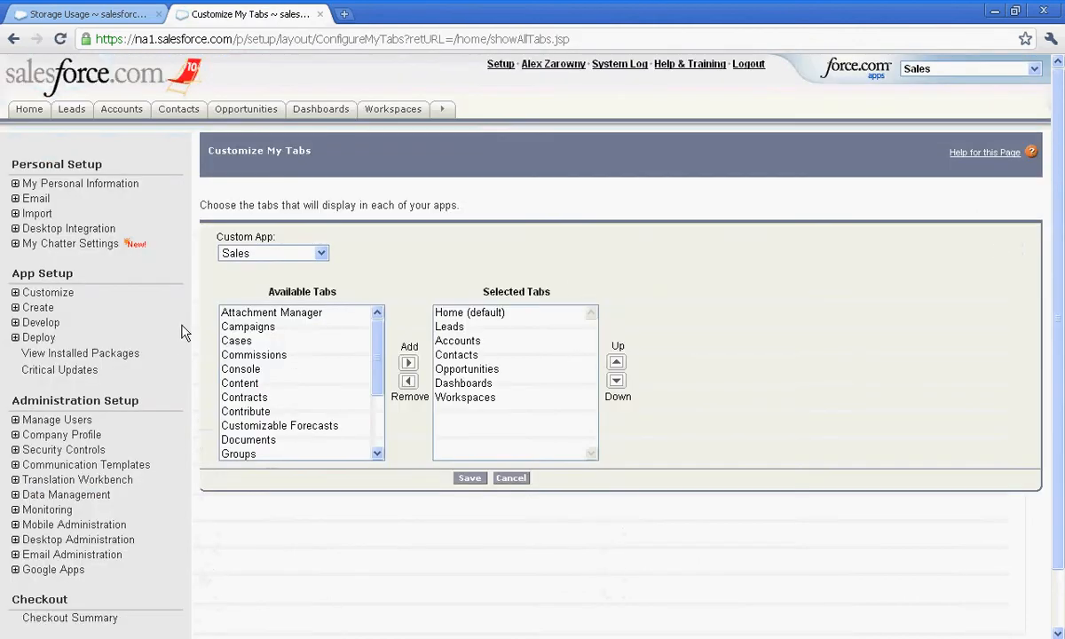
left_click(266, 312)
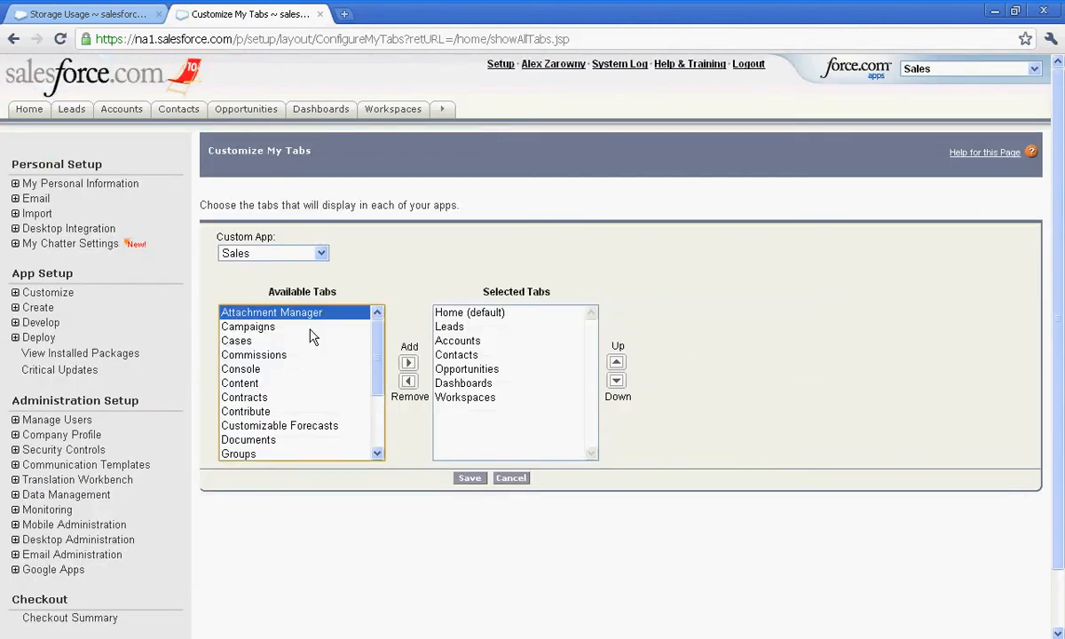
left_click(409, 364)
left_click(470, 479)
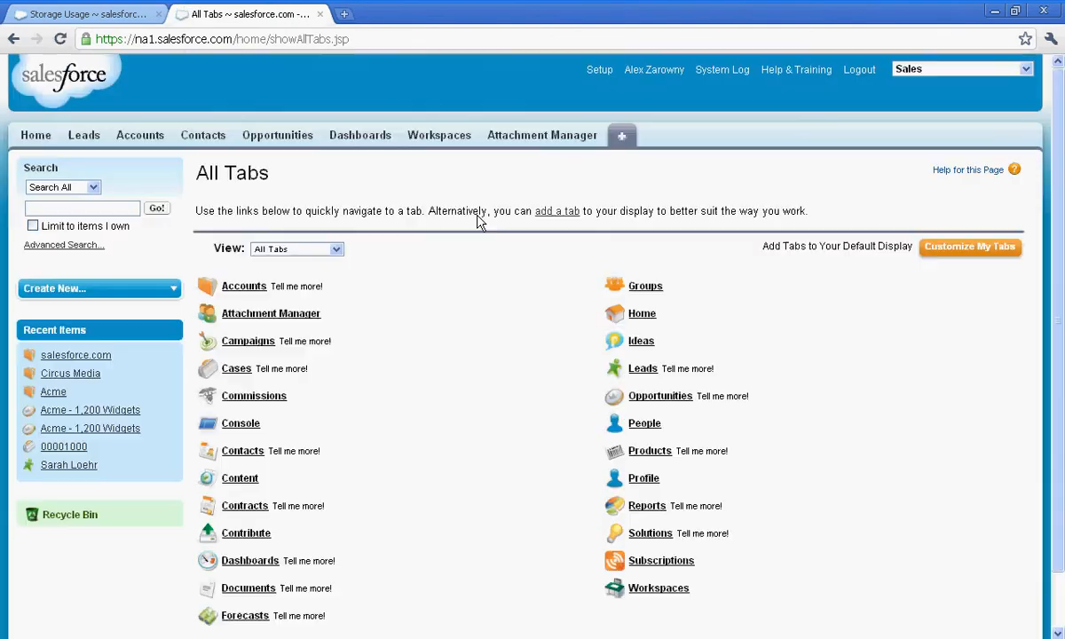
- Open Attachment Manager and run the attachment report sorted by File Size in Descending order
left_click(544, 140)
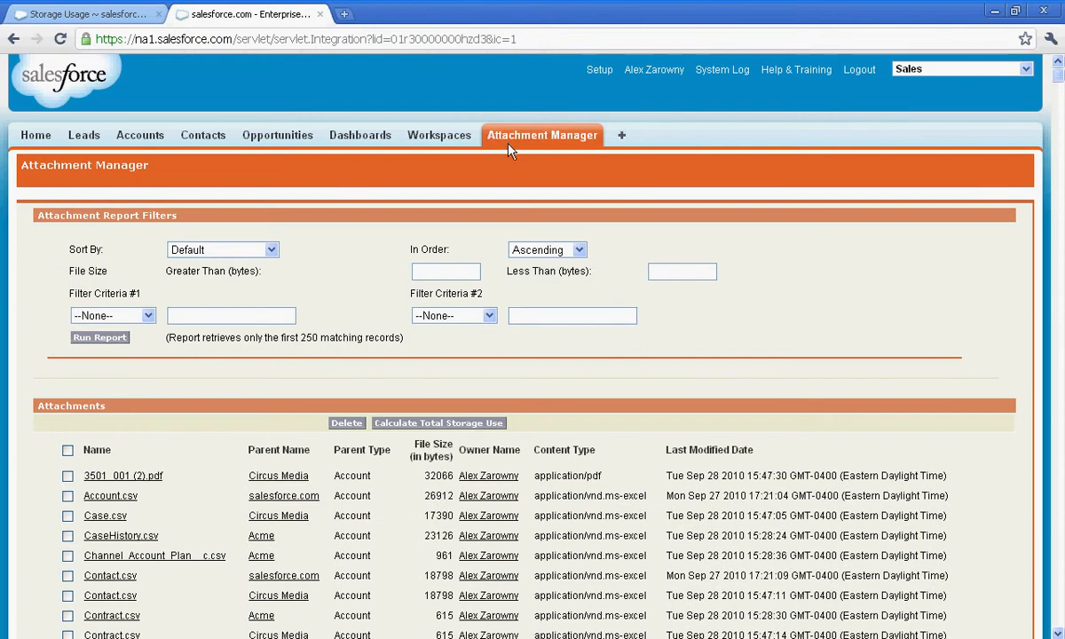
scroll(353, 243, "down", 1)
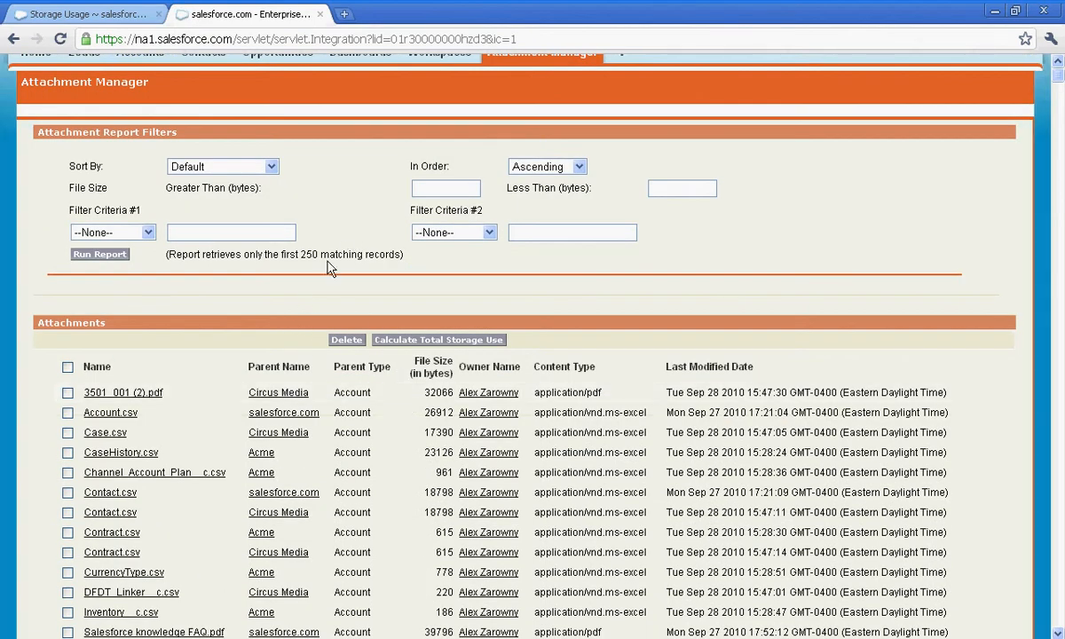
left_click(272, 167)
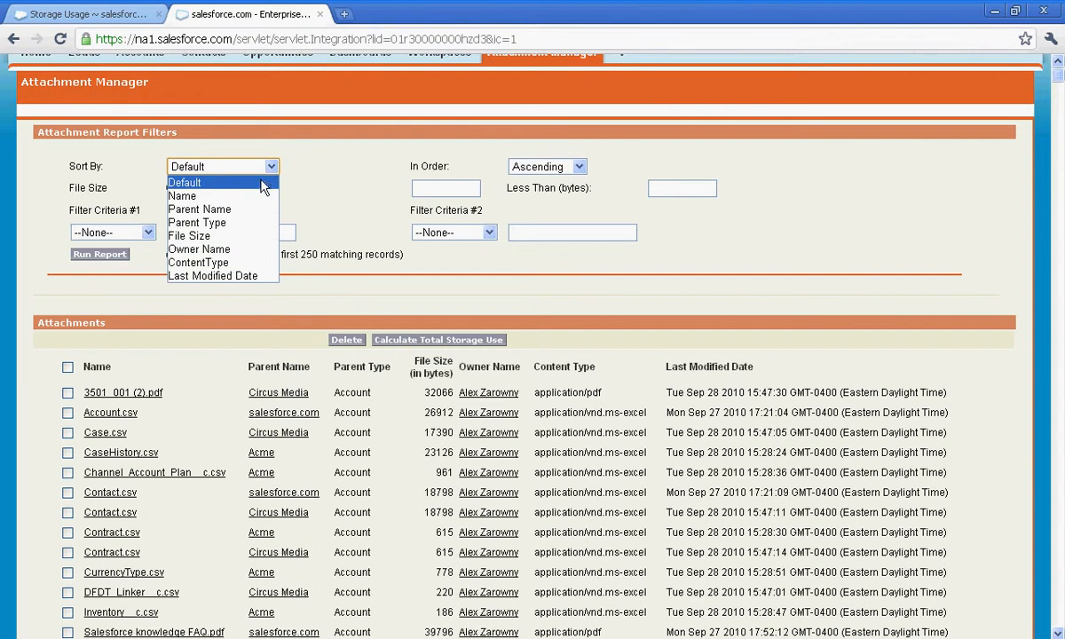
left_click(245, 236)
left_click(511, 165)
left_click(523, 186)
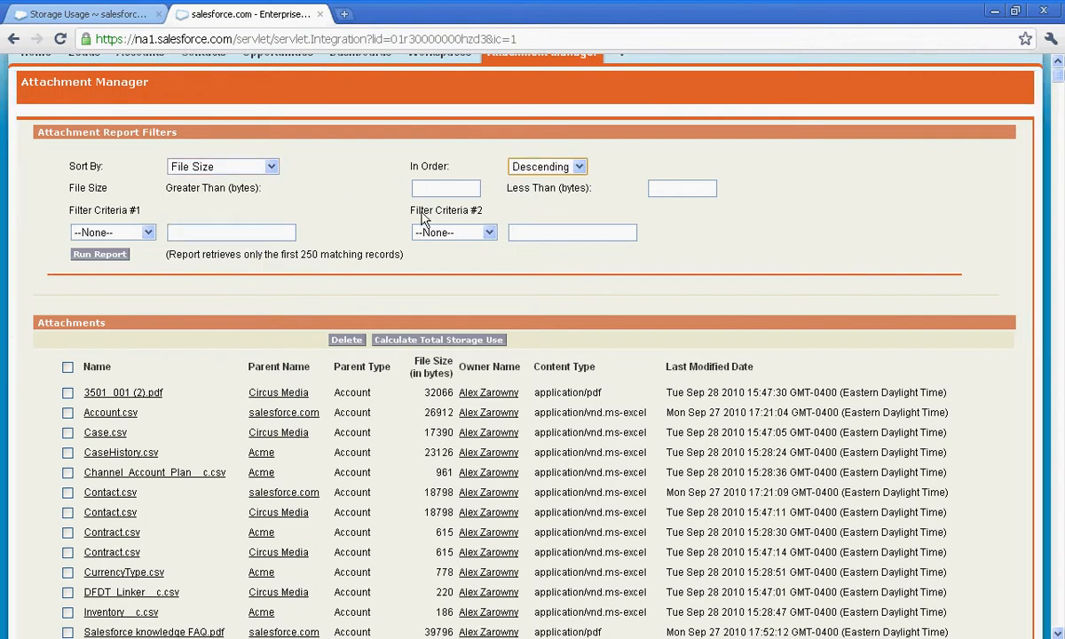
left_click(103, 254)
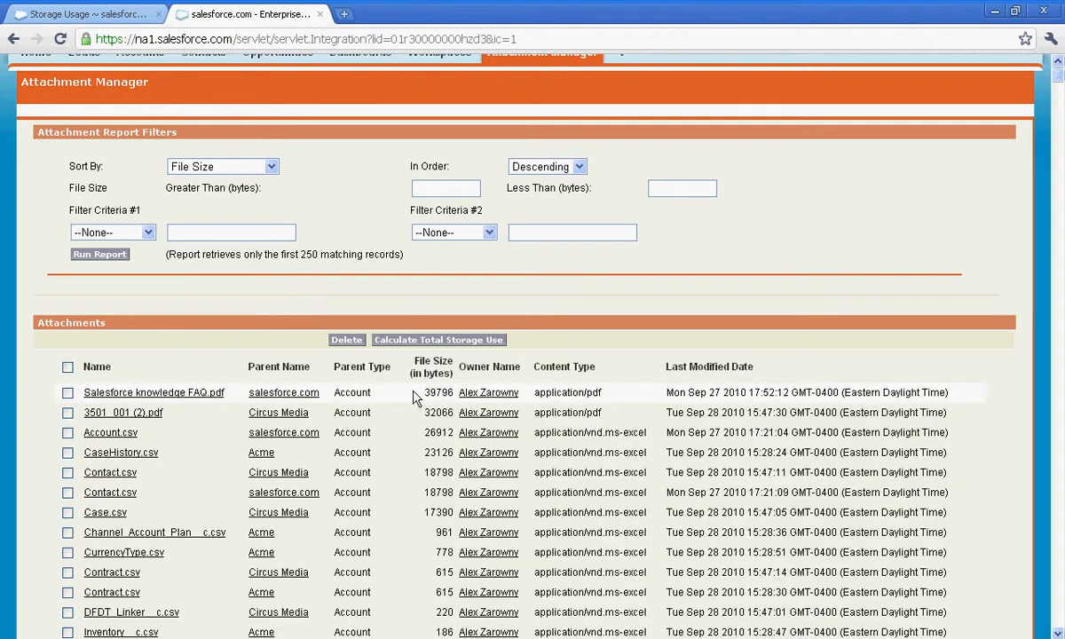
left_click_drag(322, 395, 246, 395)
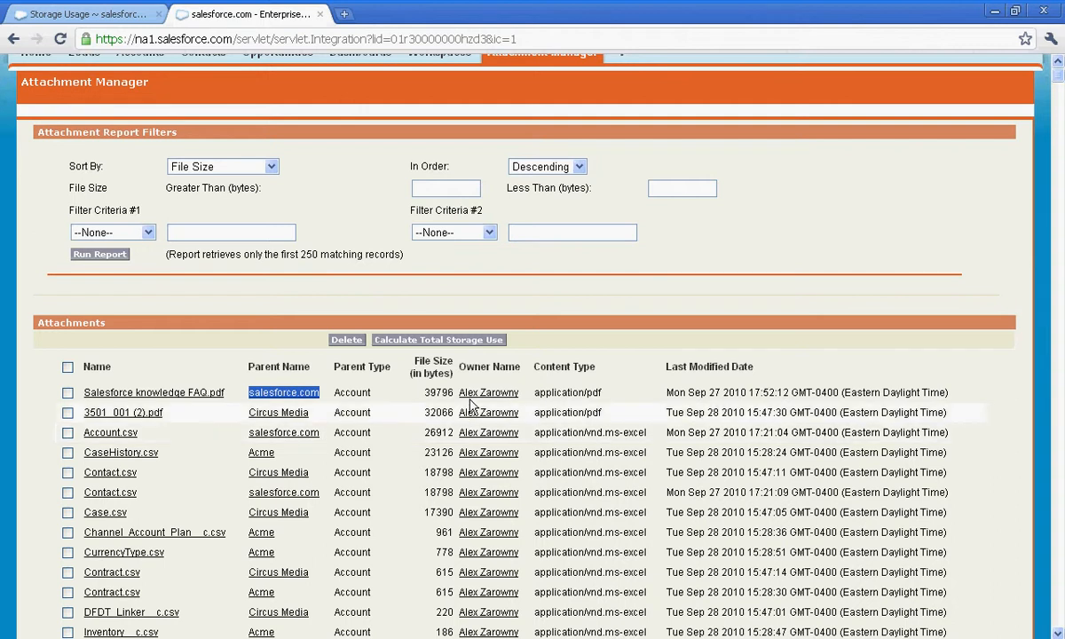
left_click(626, 435)
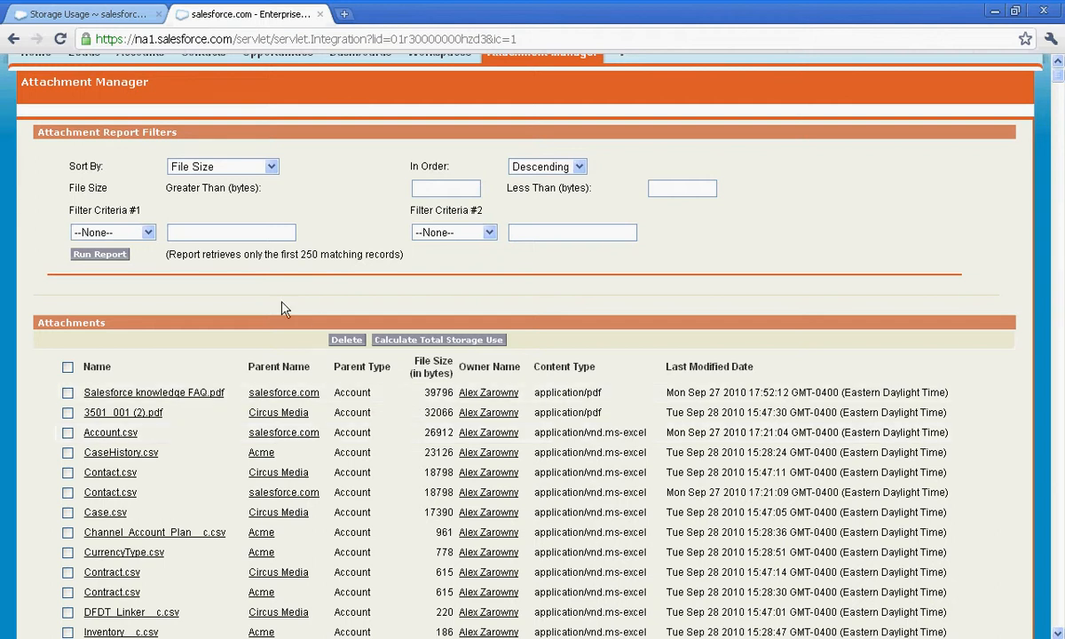
- Check the field options for Filter Criteria #1 and calculate the total storage used by all attachments
left_click(147, 233)
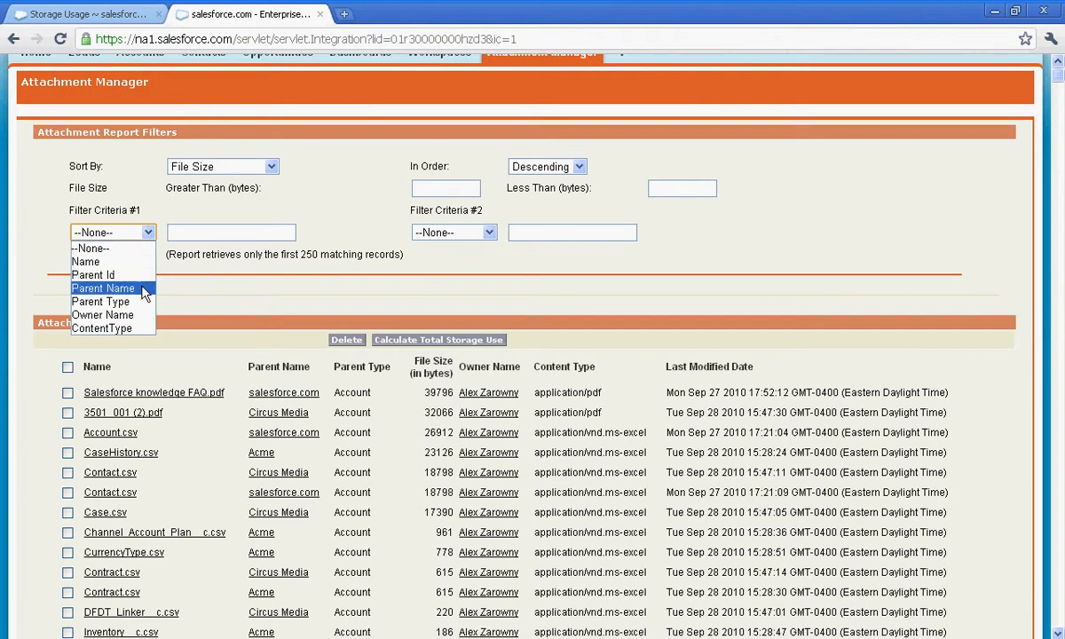
left_click(188, 277)
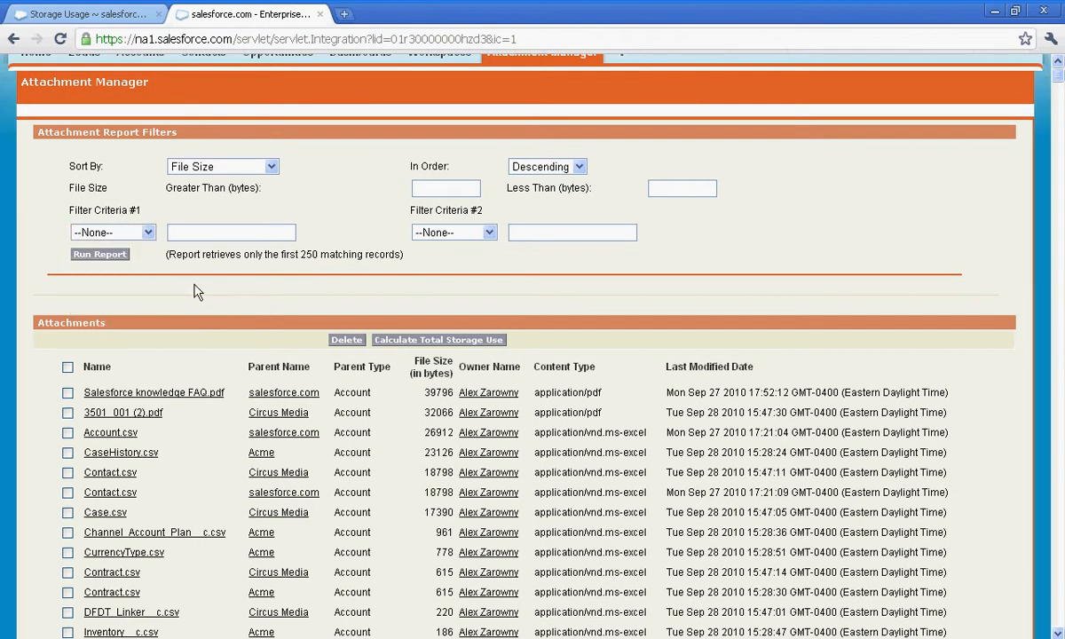
left_click(450, 340)
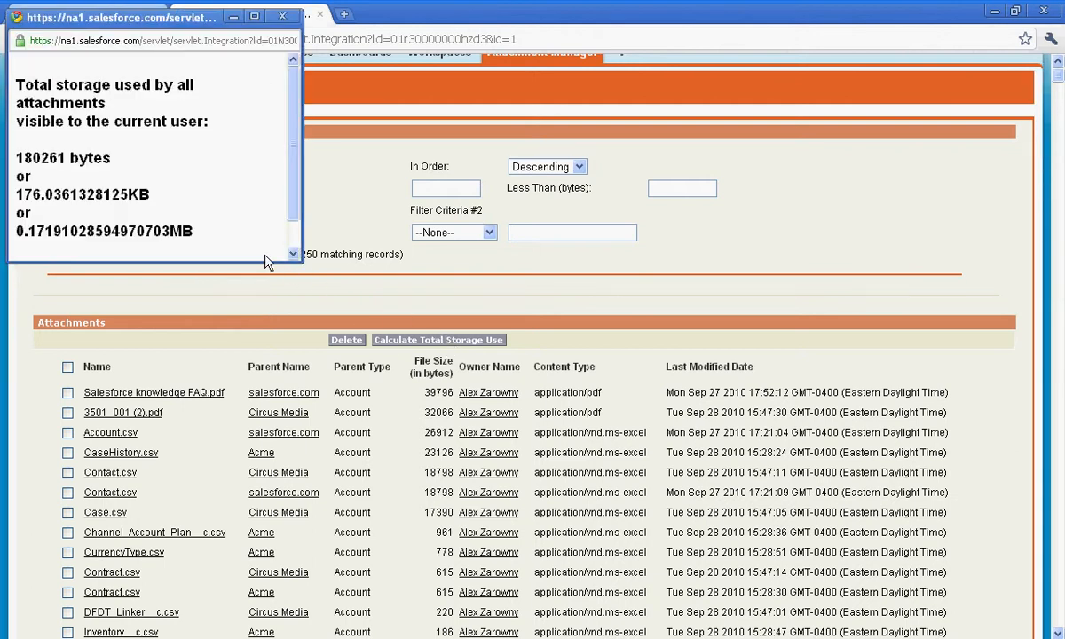
left_click(298, 266)
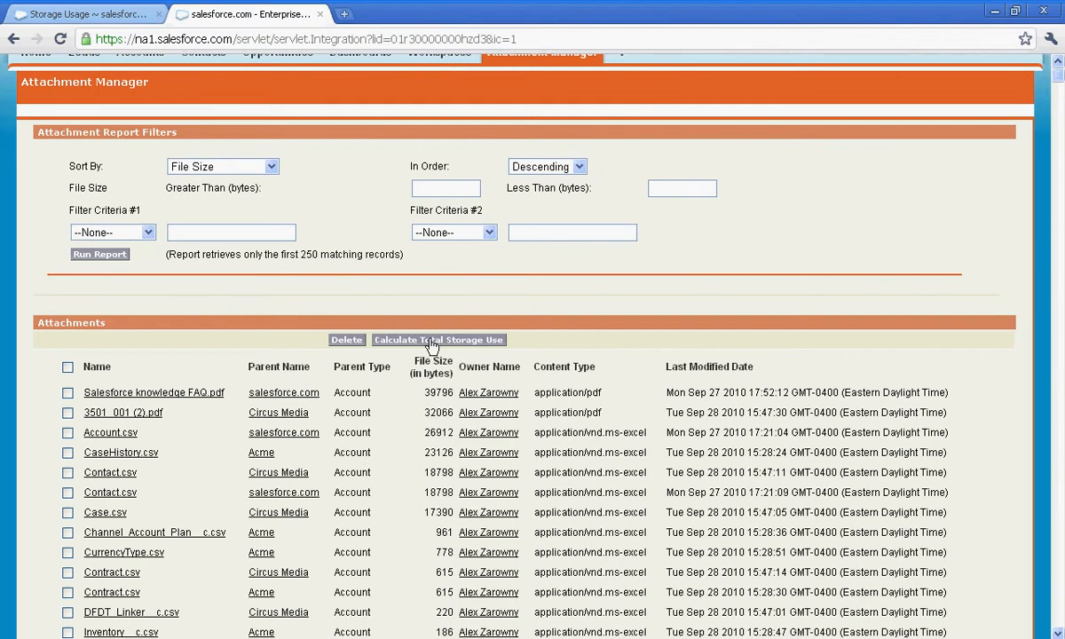
- Delete the four largest attachments: Salesforce knowledge FAQ.pdf, 3501_001 (2).pdf, Account.csv and CaseHistory.csv
left_click(67, 392)
left_click(68, 413)
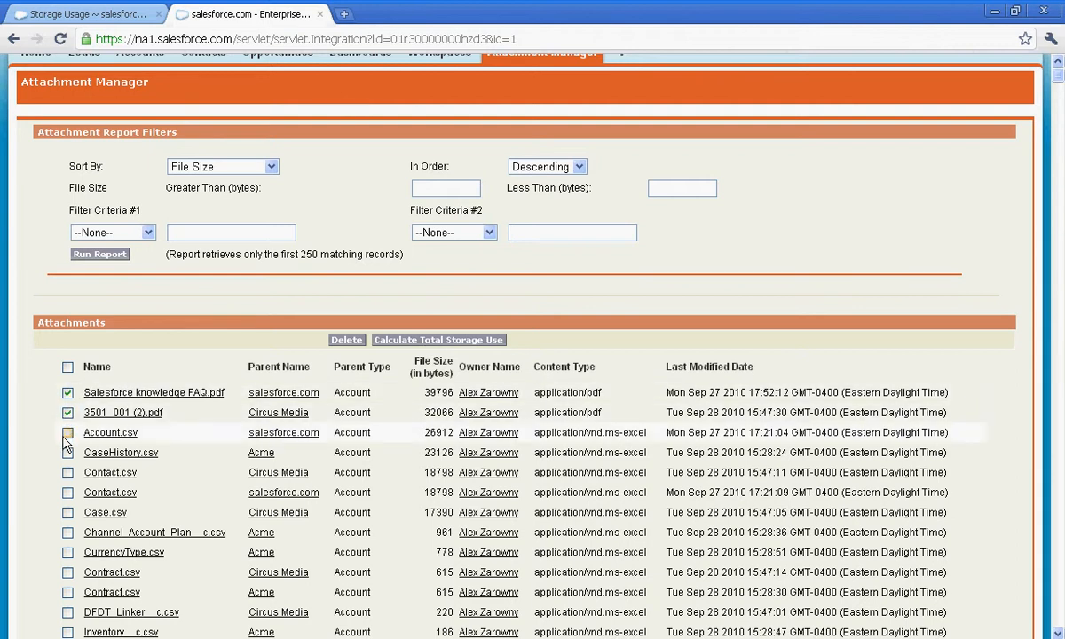
left_click(68, 433)
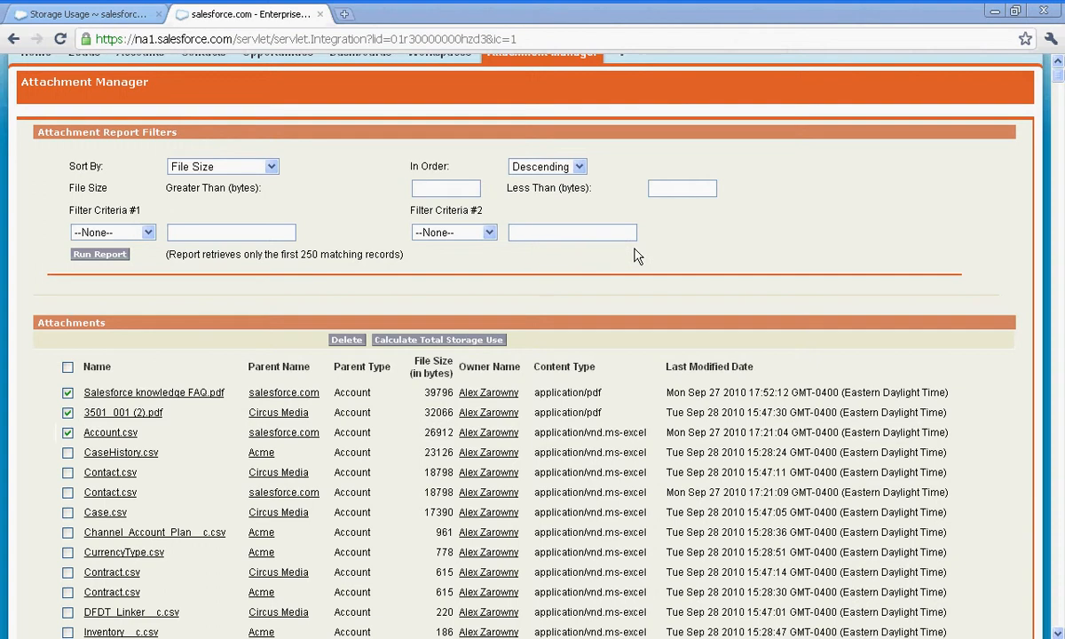
left_click(68, 453)
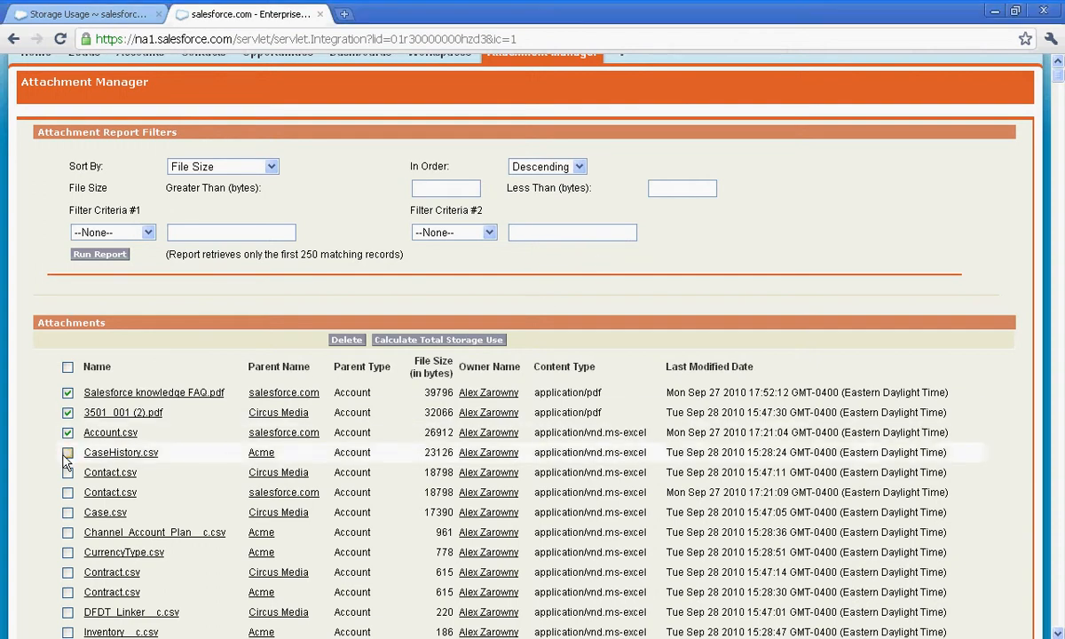
left_click(347, 343)
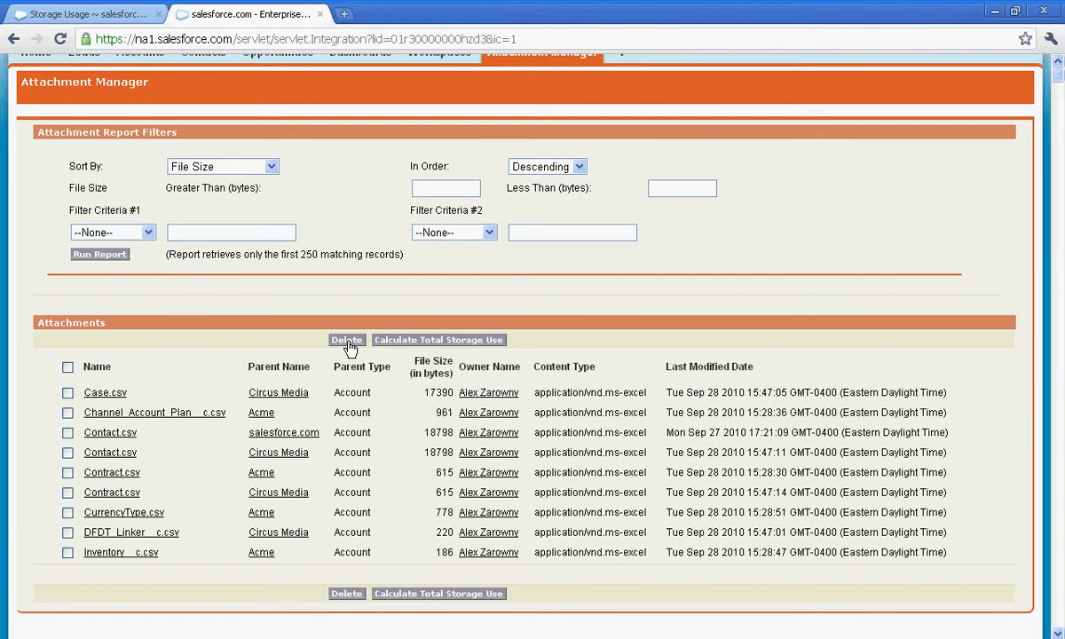
- Calculate the total storage used by the remaining attachments and close the result window
left_click(423, 345)
left_click_drag(292, 257, 343, 310)
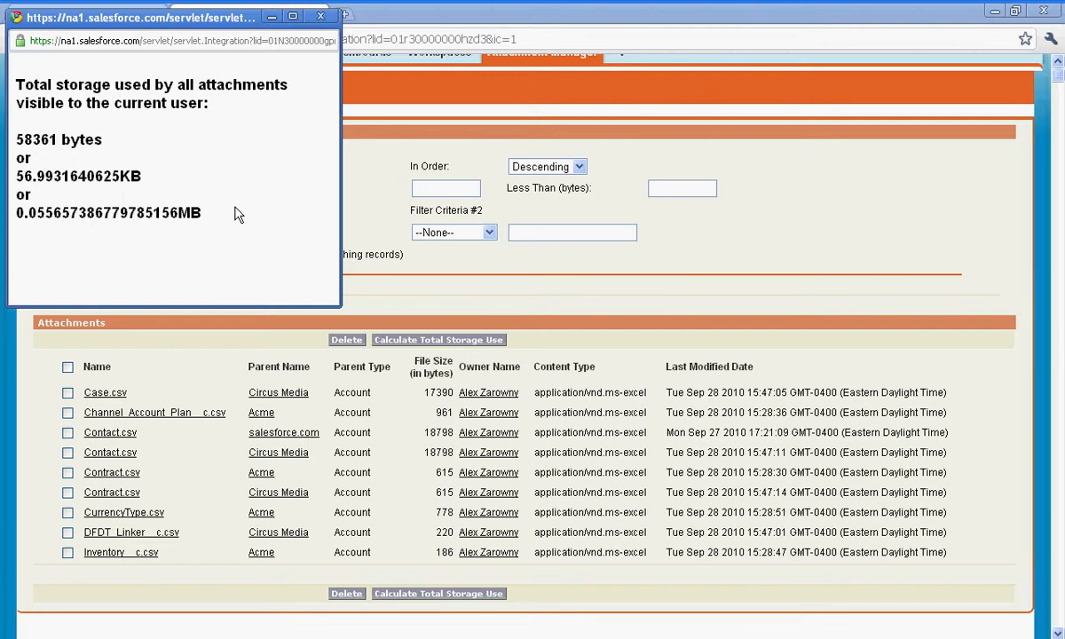
left_click(320, 16)
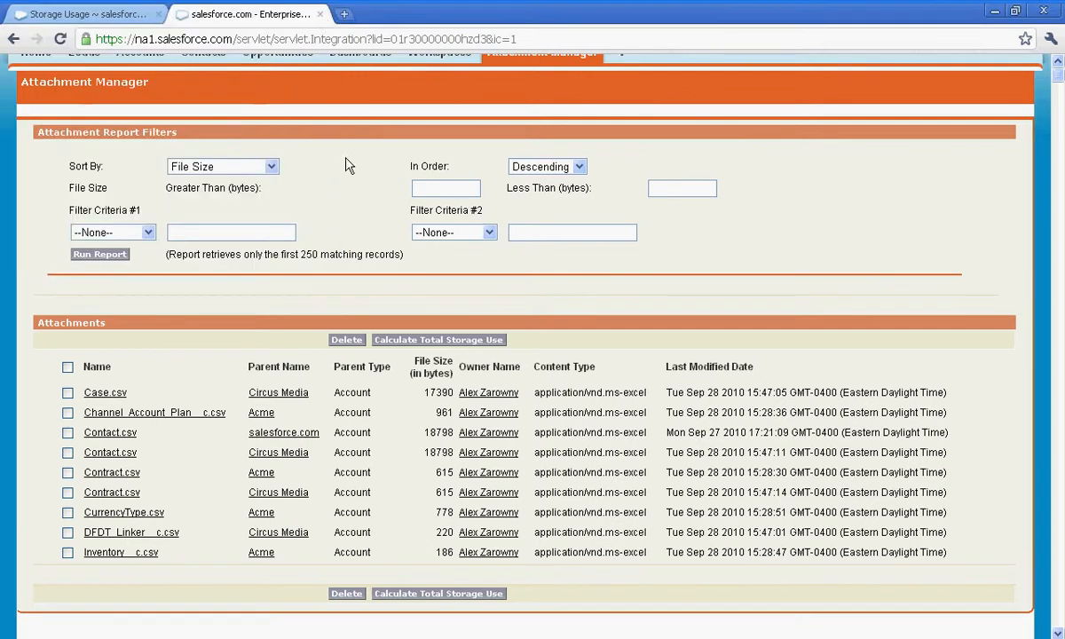
- Uninstall the Attachment Manager package from the installed packages, agreeing to permanently delete all associated components, and return to the Home page
scroll(354, 183, "up", 2)
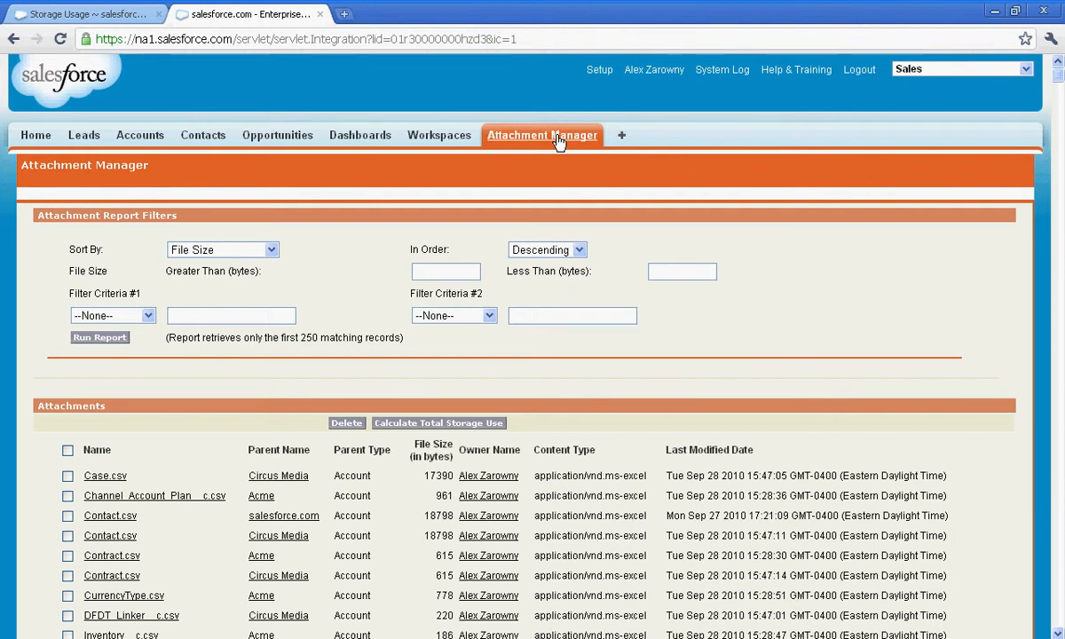
left_click(598, 73)
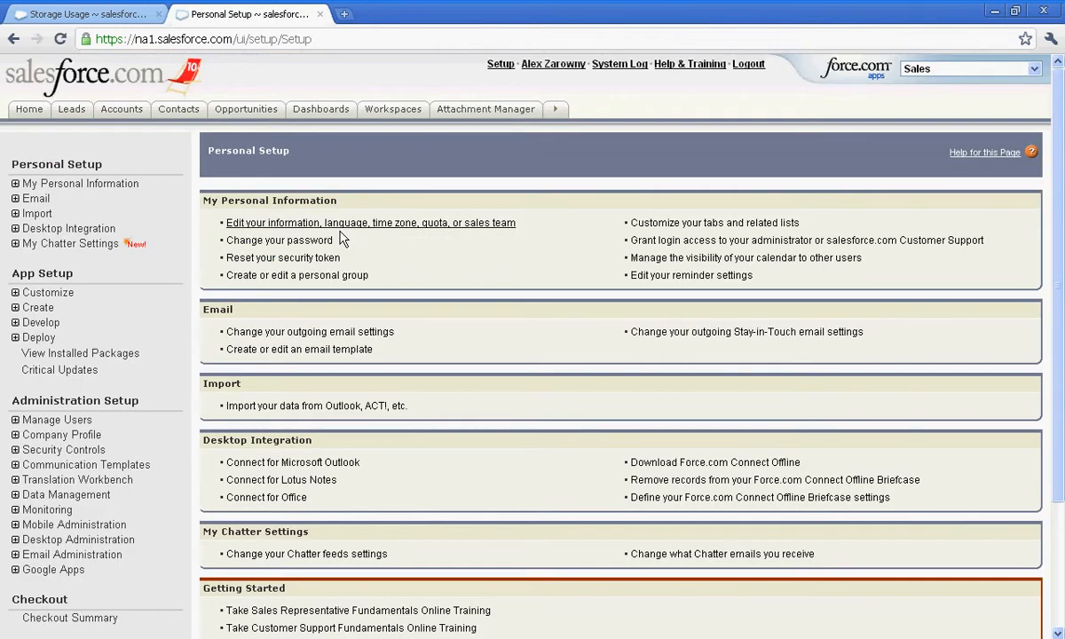
left_click(129, 355)
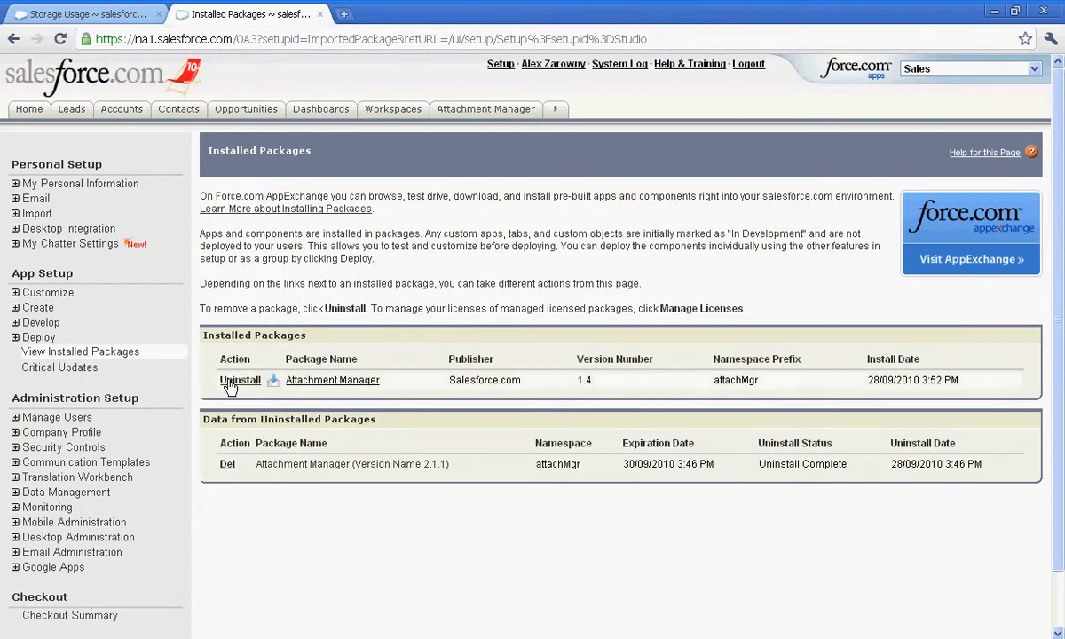
left_click(237, 382)
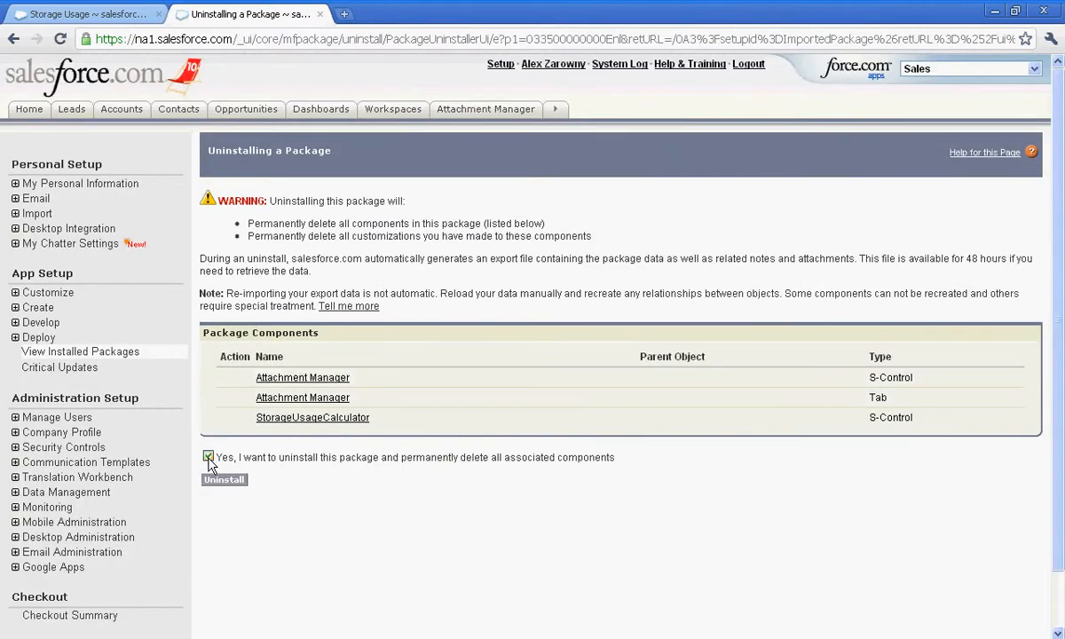
left_click(218, 480)
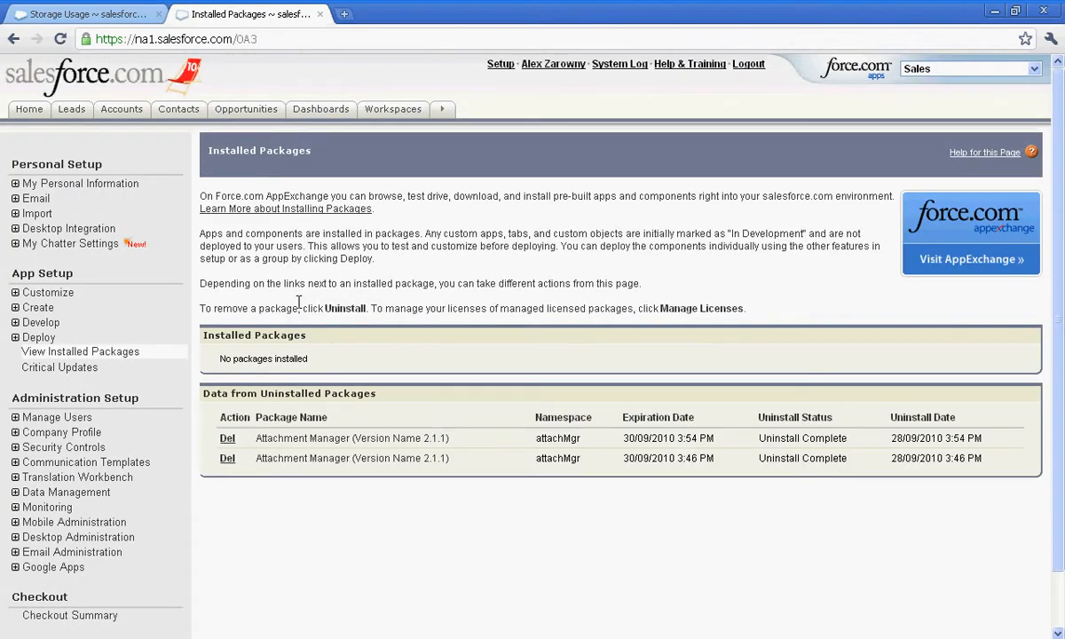
left_click(29, 108)
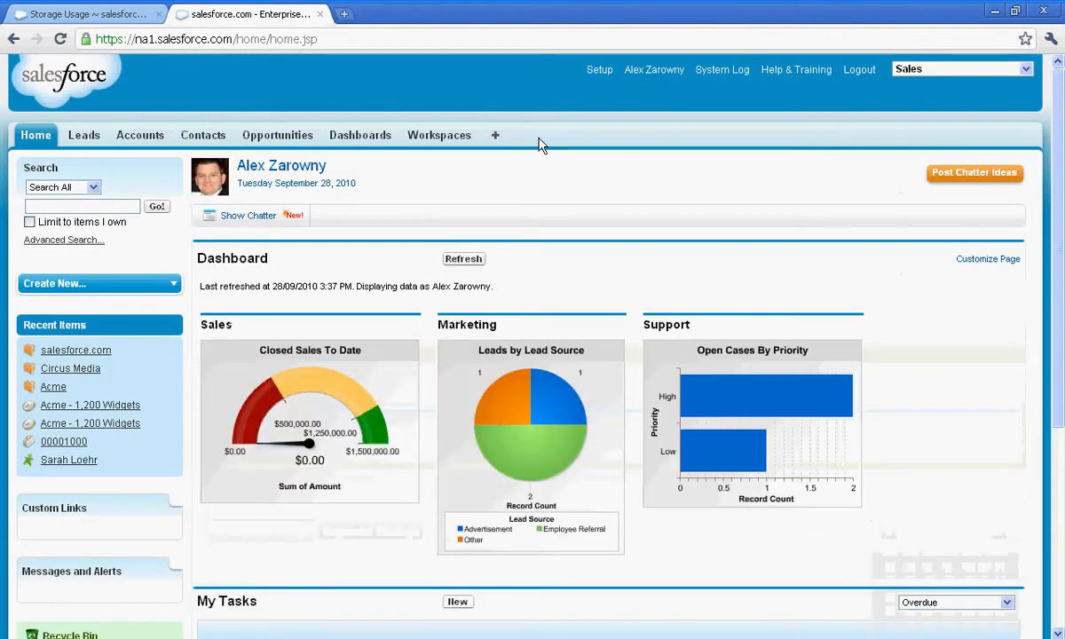